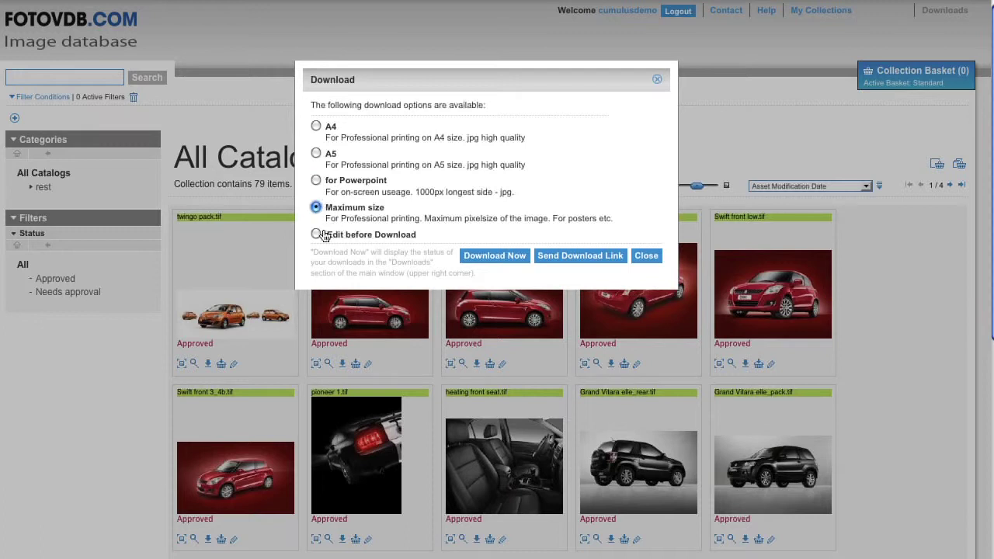
# - Download the car image as an A4 print-size JPG, then preview Swift front low.tif large
pyautogui.click(317, 235)
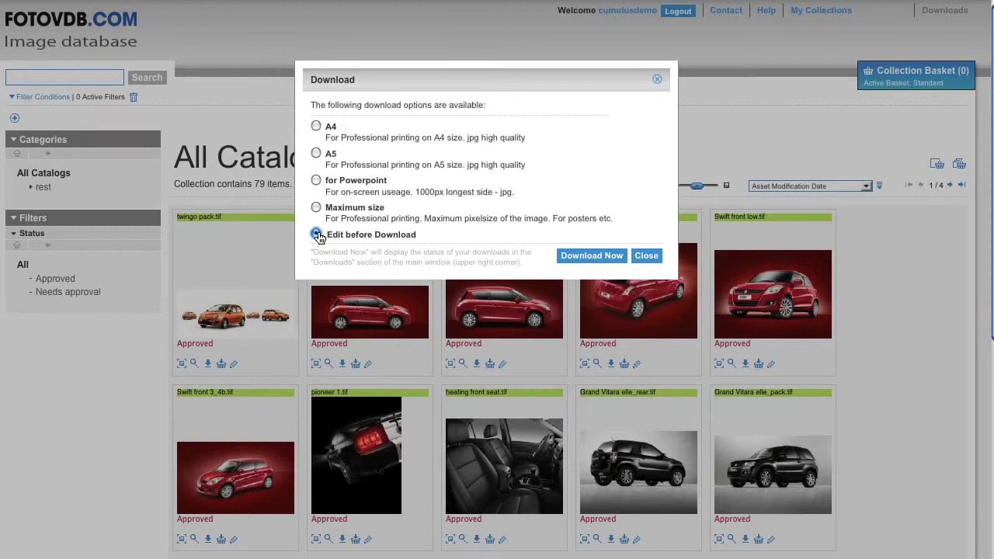
pyautogui.click(315, 125)
pyautogui.click(564, 254)
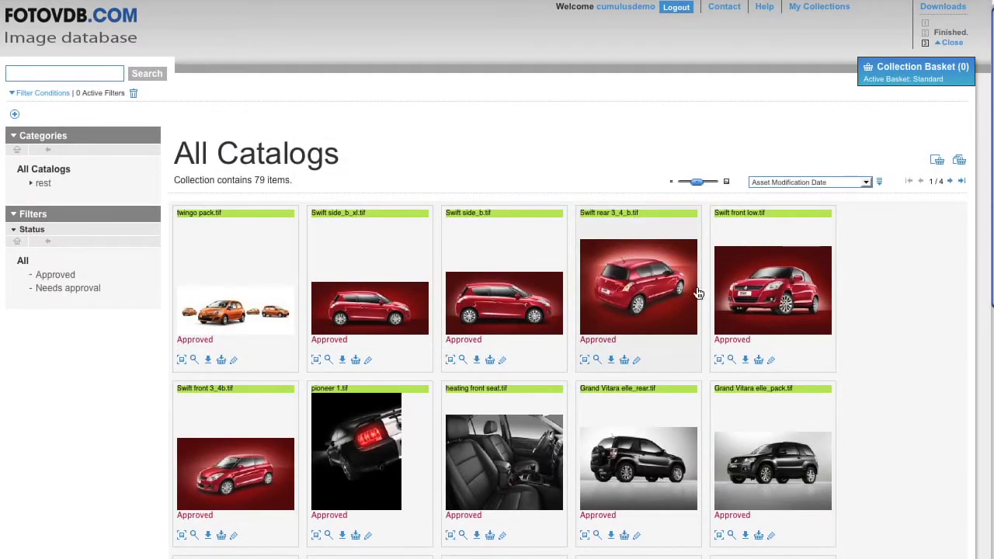
pyautogui.click(738, 295)
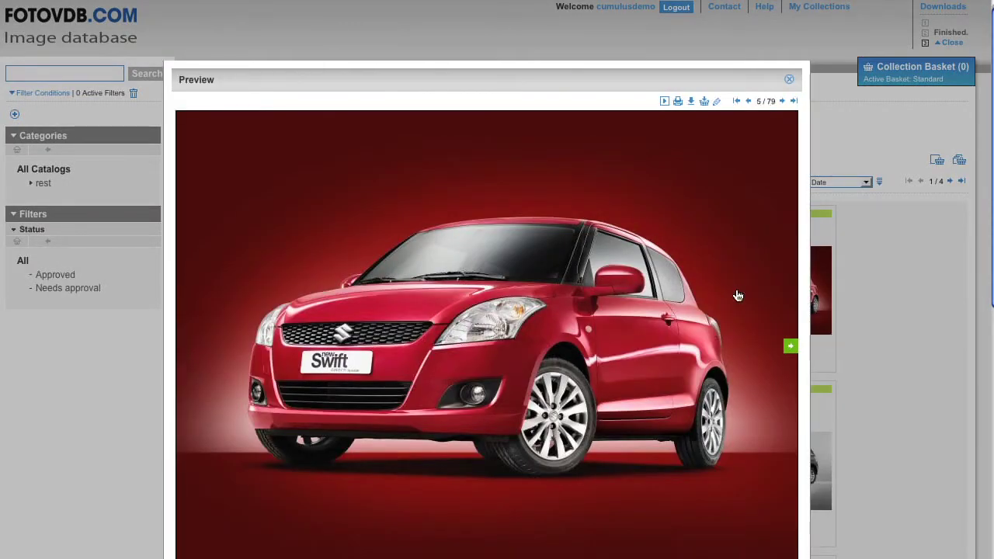
pyautogui.click(690, 102)
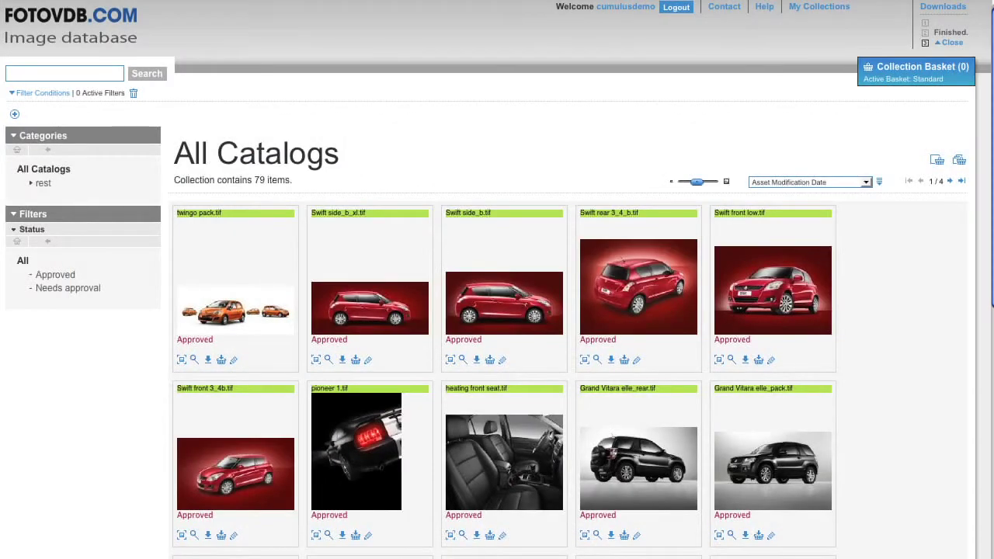
pyautogui.click(625, 362)
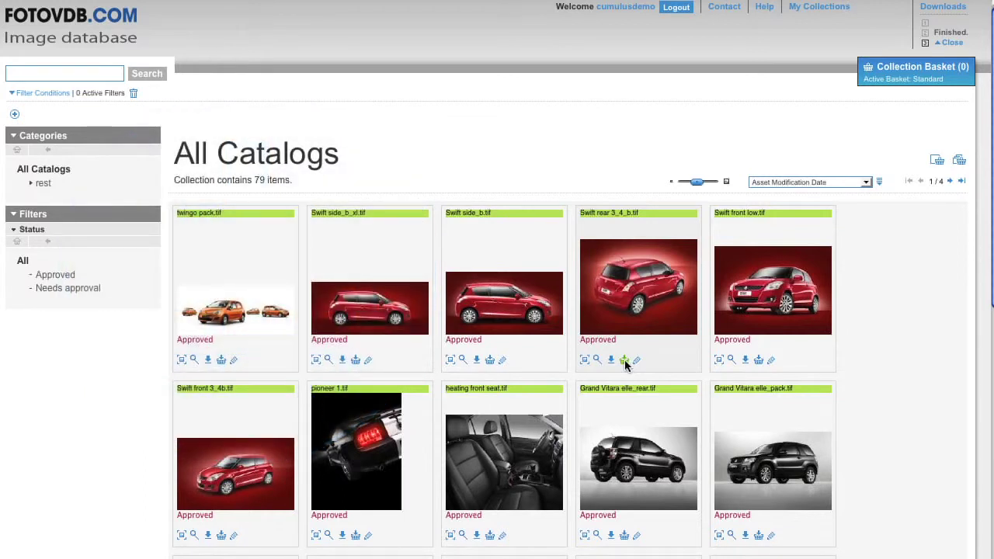
# - Put Swift rear 3_4_b.tif into the Standard basket from its thumbnail
pyautogui.click(626, 362)
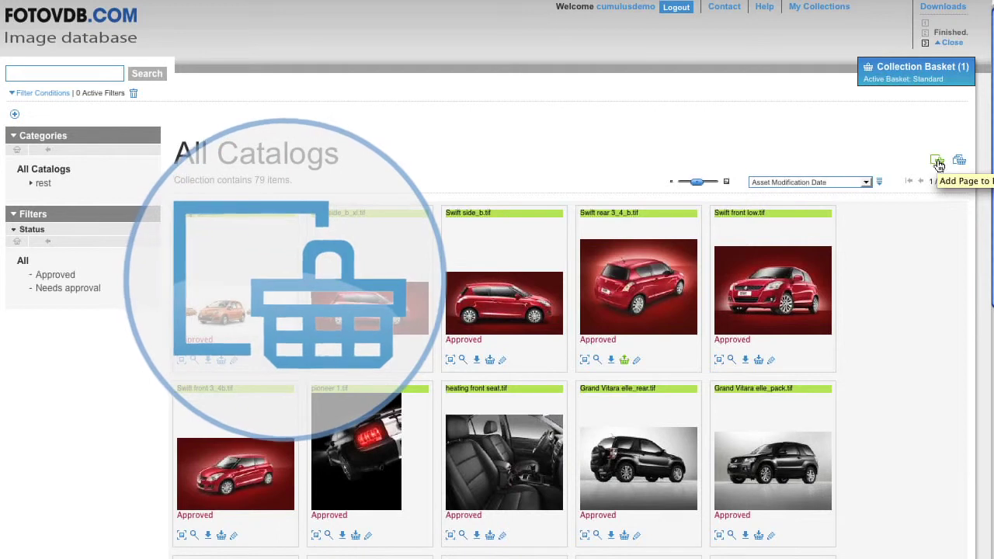
# - Add the current page, then all 79 catalog images, to the basket and view it
pyautogui.click(938, 162)
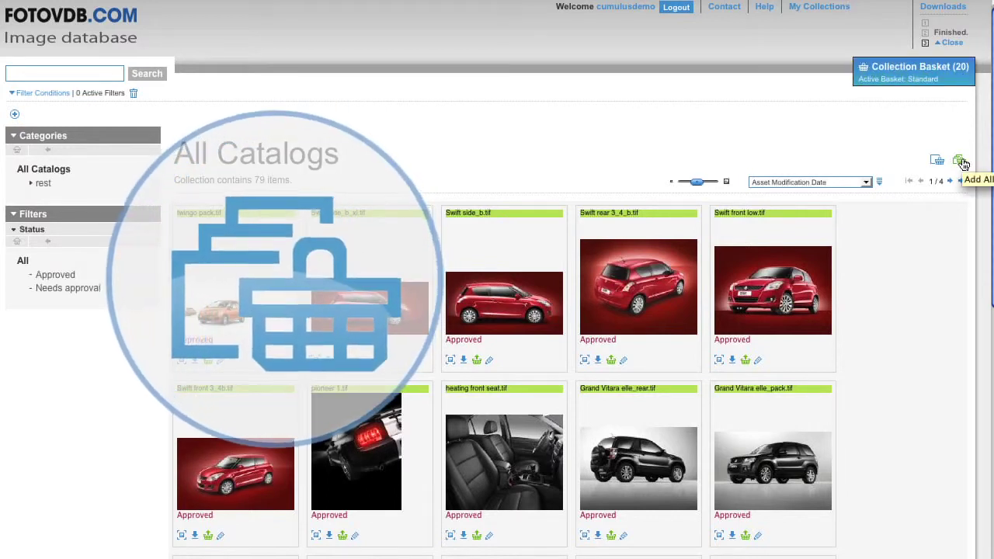
pyautogui.click(960, 161)
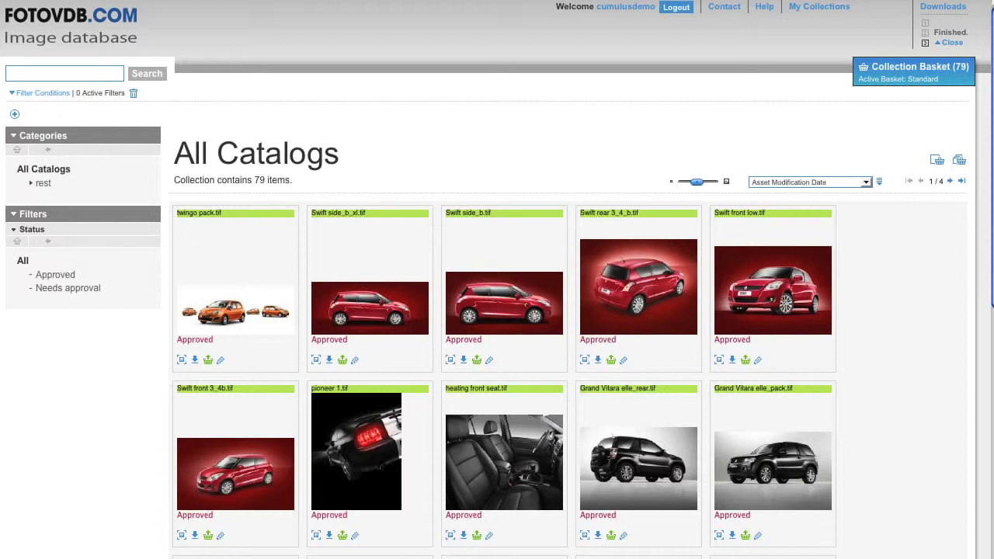
pyautogui.click(951, 73)
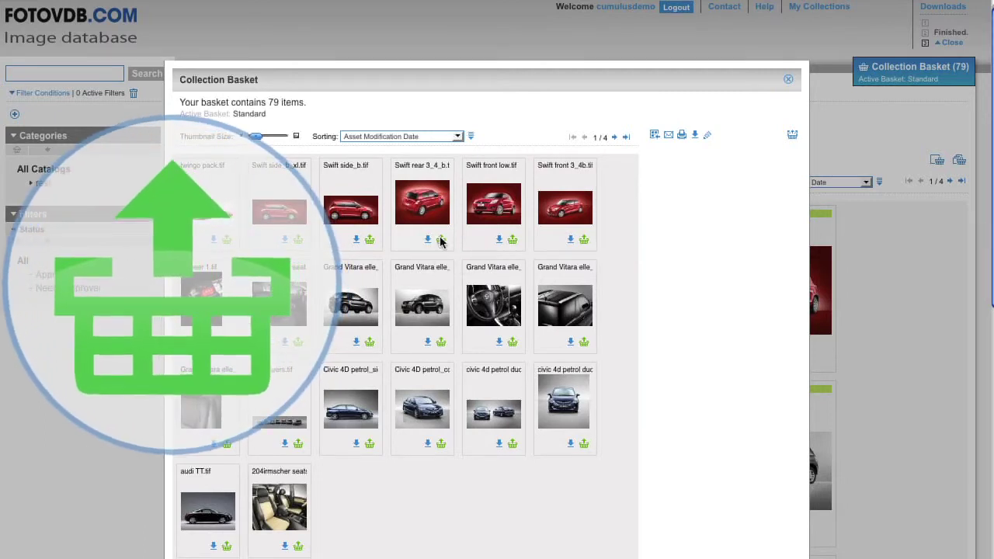
# - Remove the Swift rear image, clear the remaining basket items, and close the basket
pyautogui.click(440, 242)
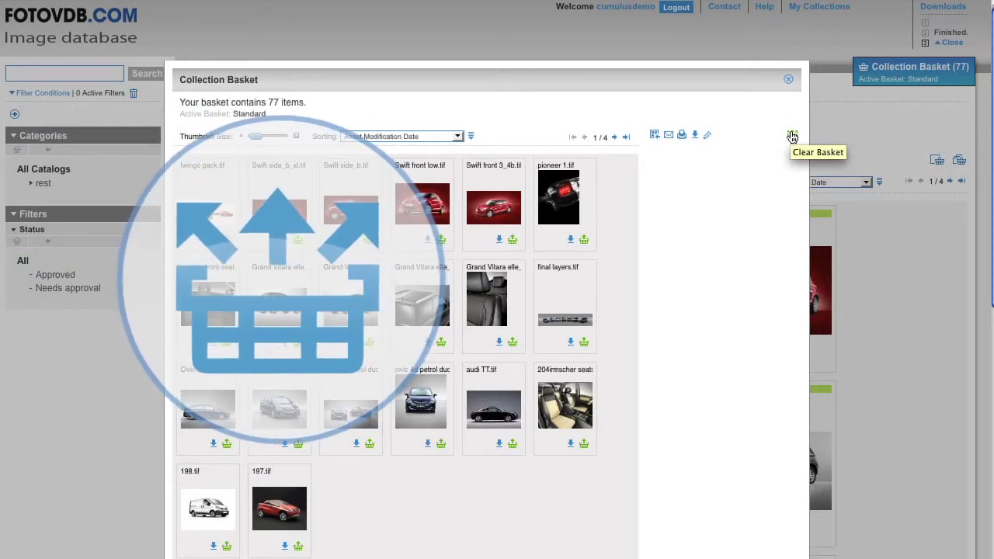
pyautogui.click(792, 136)
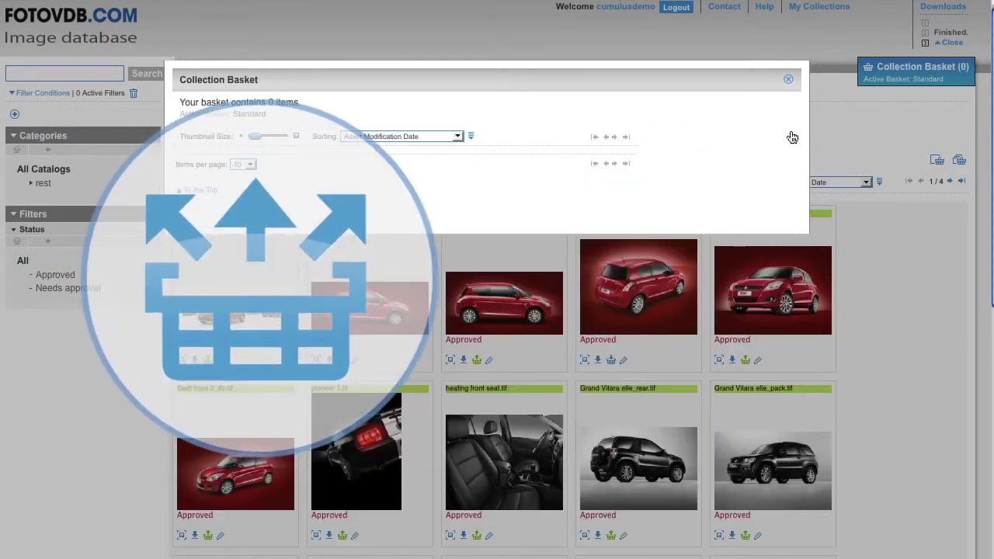
pyautogui.click(789, 80)
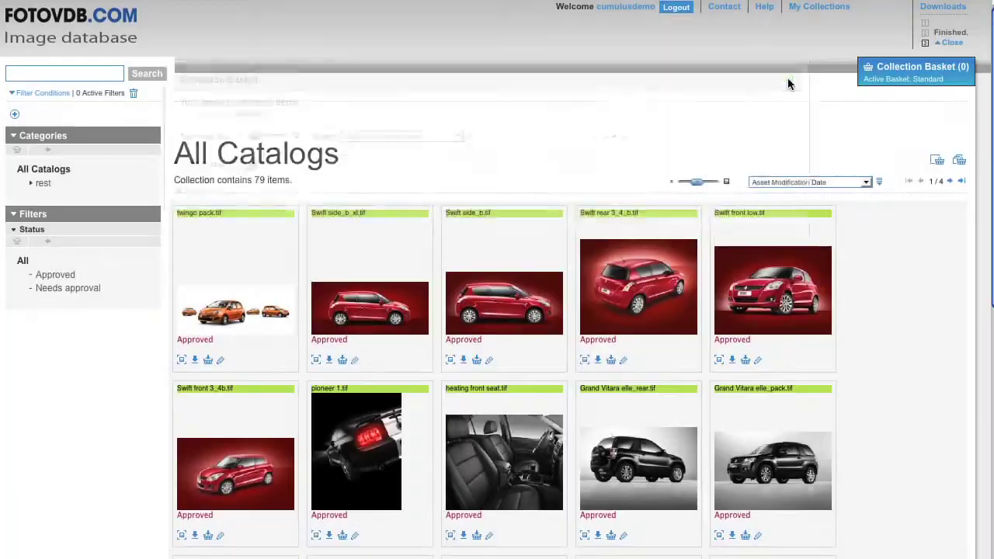
# - Open the 20-image basket, check its download options, and bring up Send Collection Link
pyautogui.click(957, 80)
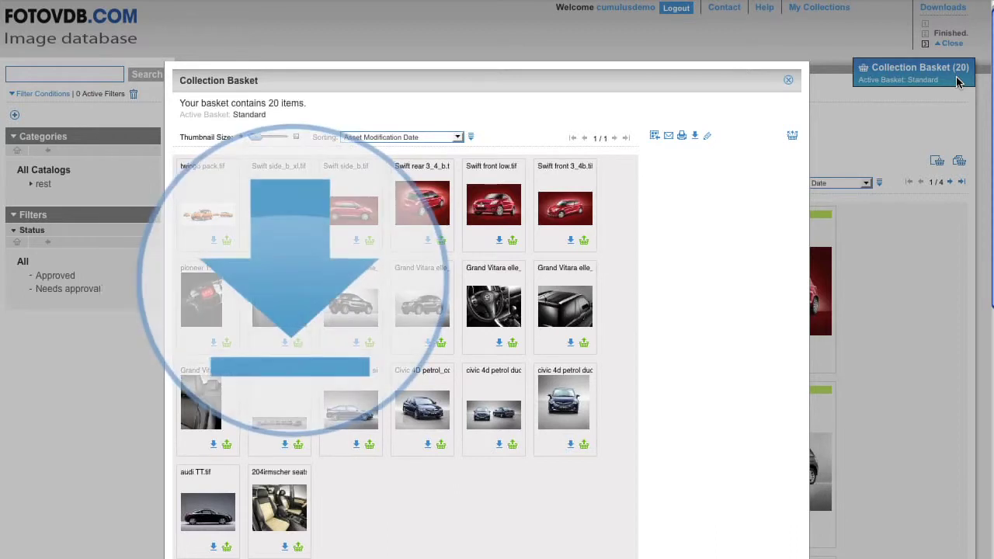
pyautogui.click(696, 137)
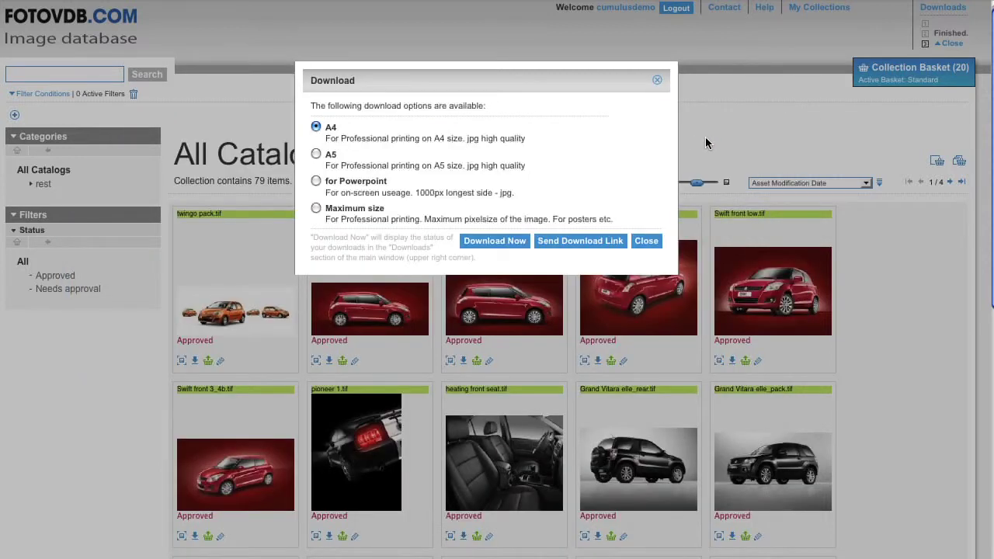
pyautogui.click(657, 82)
pyautogui.click(946, 87)
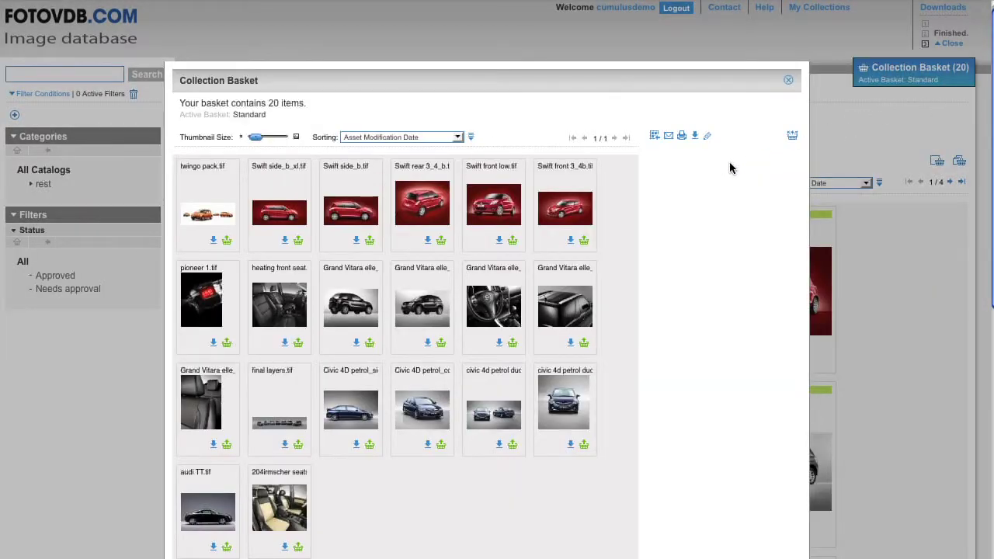
pyautogui.click(668, 137)
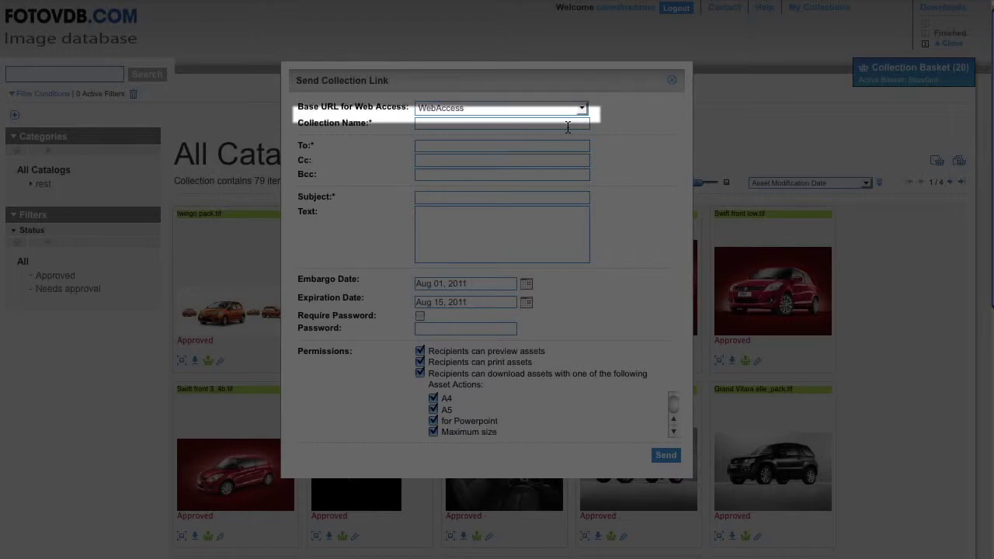
# - Fill in collection name 'demo', the recipient's e-mail address, and subject 'demo subject'
pyautogui.write('demo')
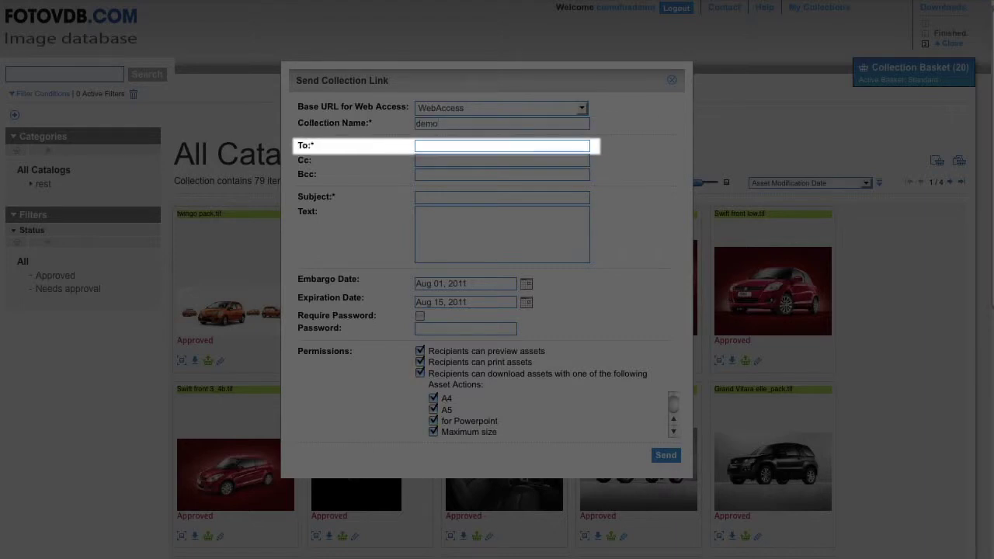
pyautogui.click(423, 148)
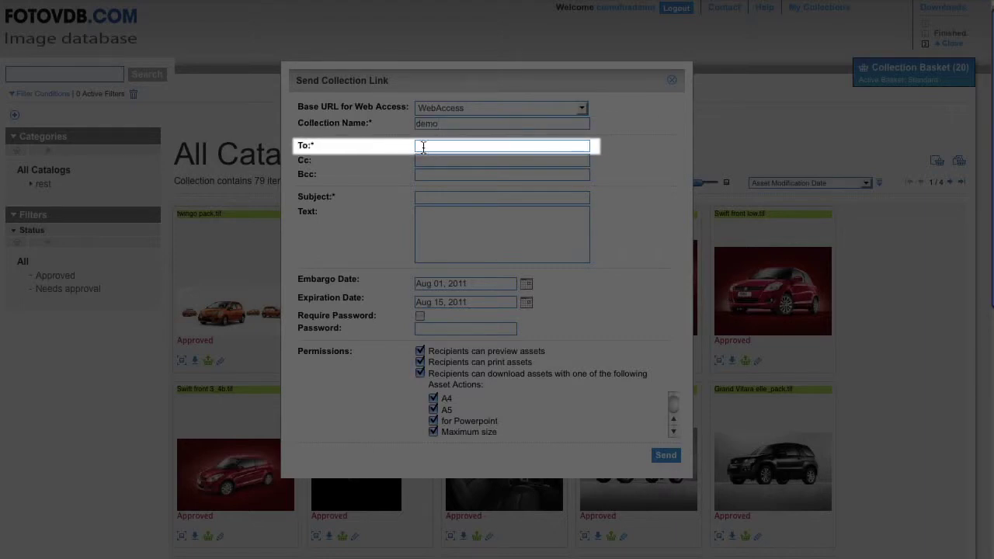
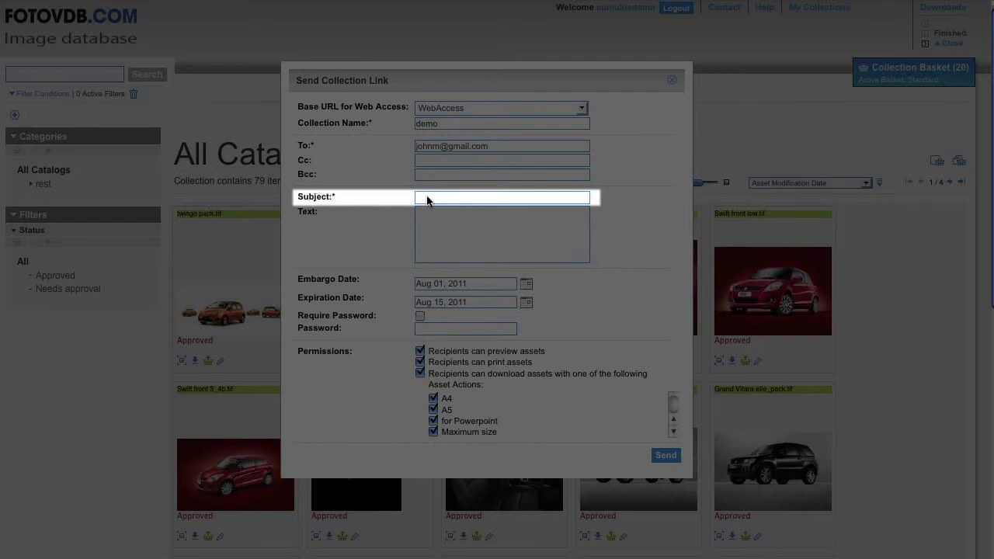
pyautogui.click(427, 201)
pyautogui.write('demo subject')
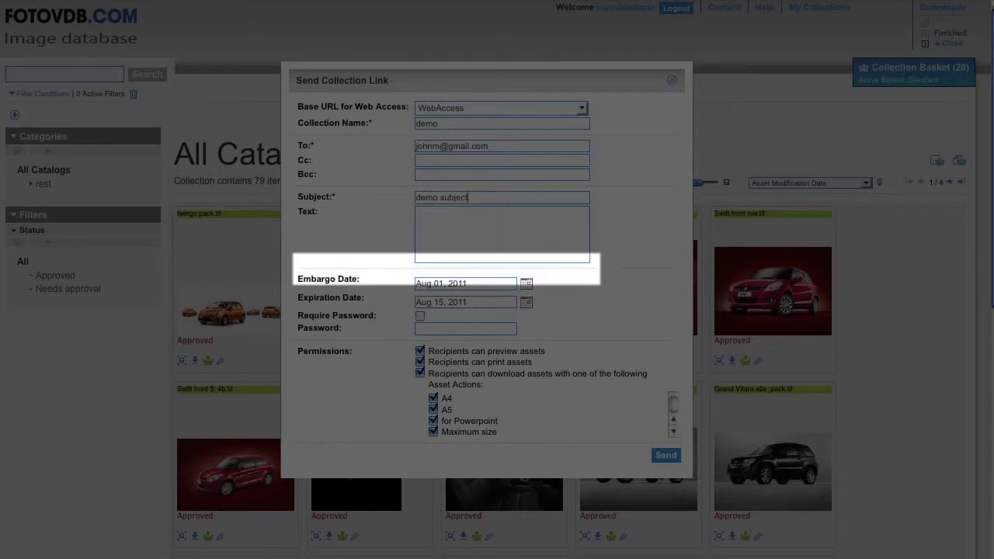
# - Set embargo Aug 09, 2011 and expiration Sep 30, 2011, and require a link password
pyautogui.click(527, 285)
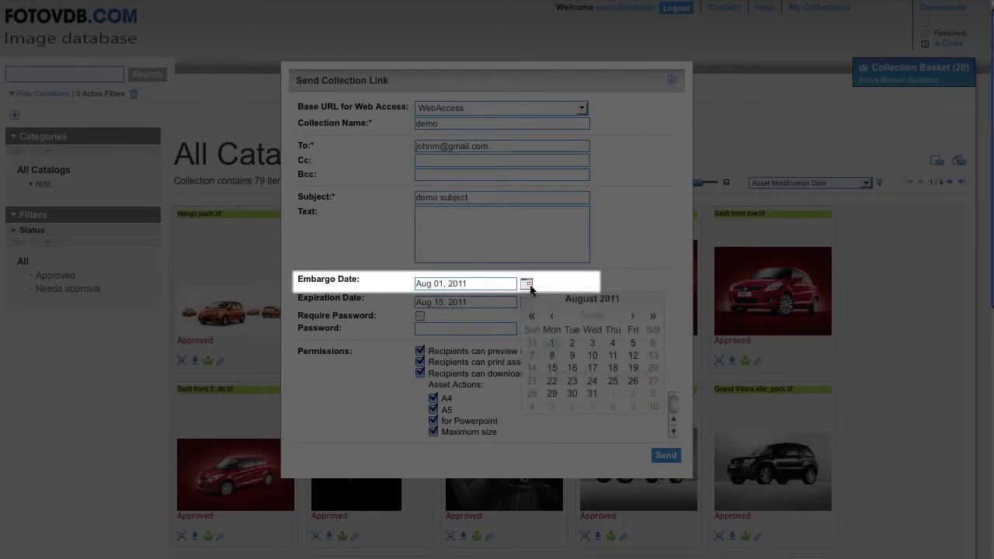
pyautogui.click(572, 356)
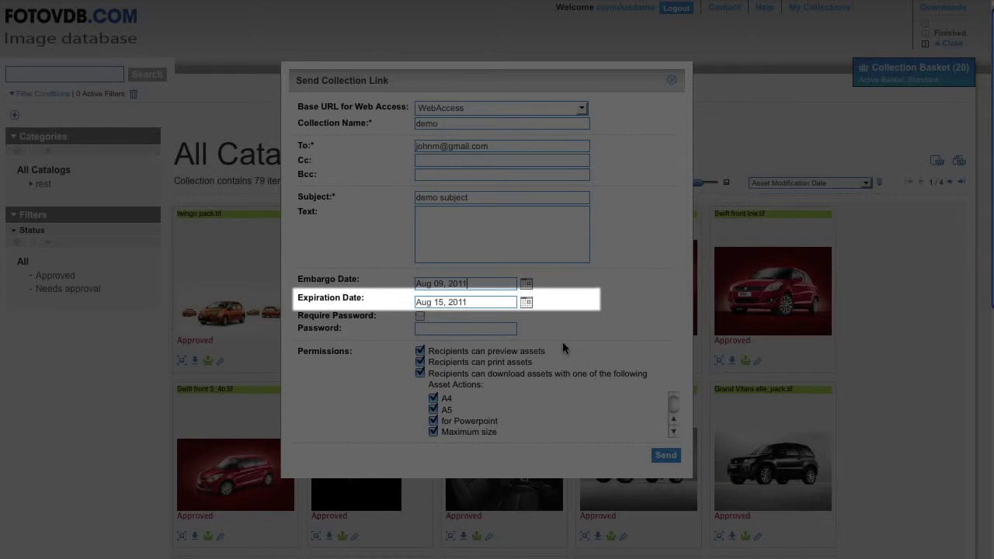
pyautogui.click(527, 303)
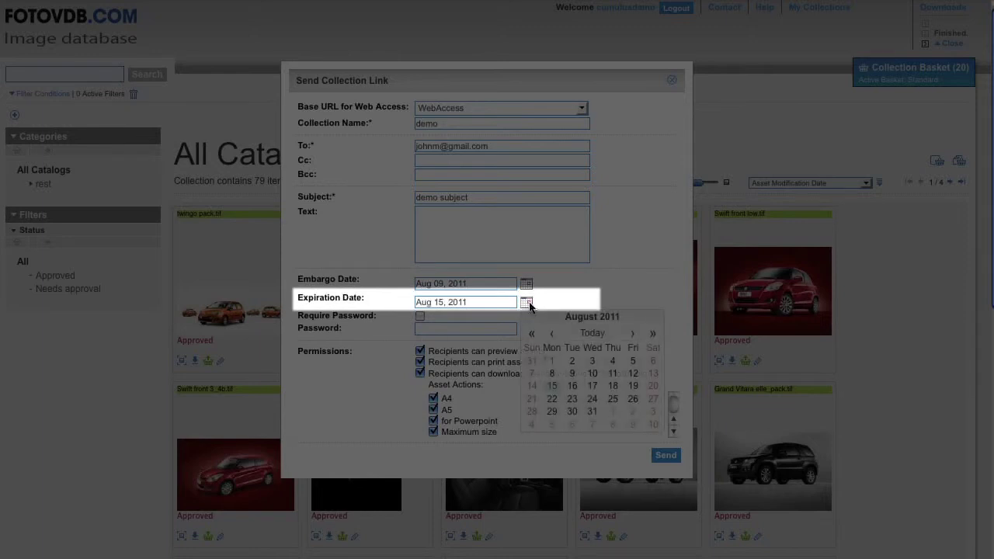
pyautogui.click(633, 334)
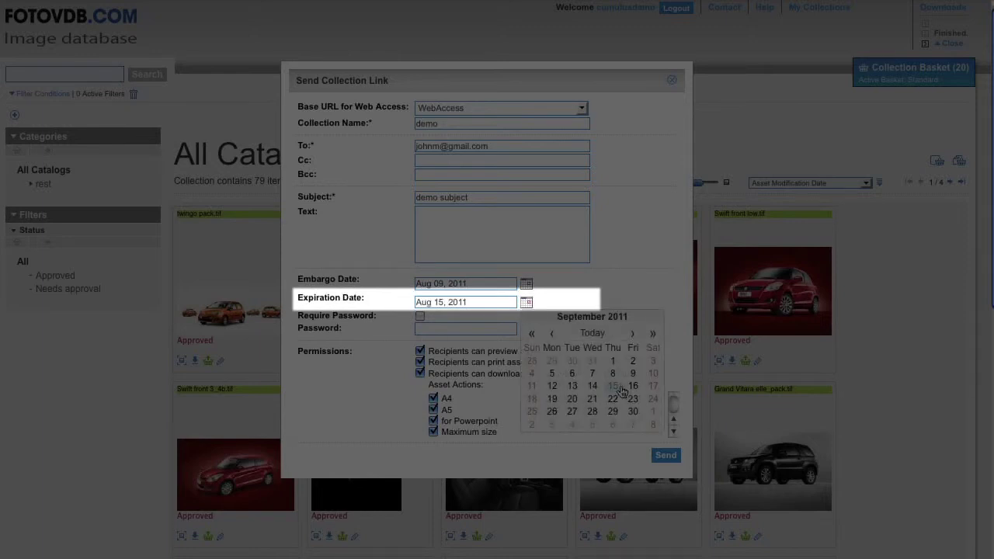
pyautogui.click(633, 413)
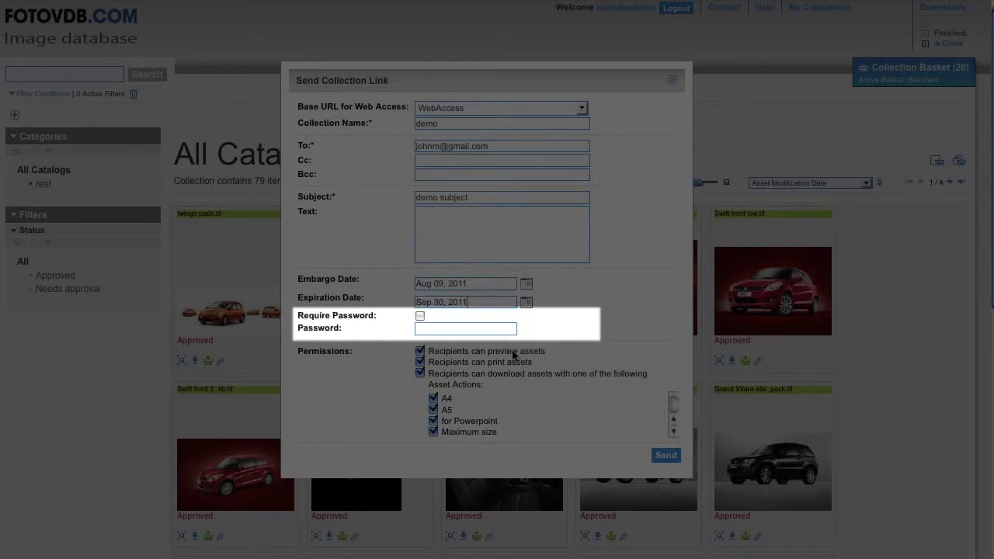
pyautogui.click(420, 317)
pyautogui.click(431, 329)
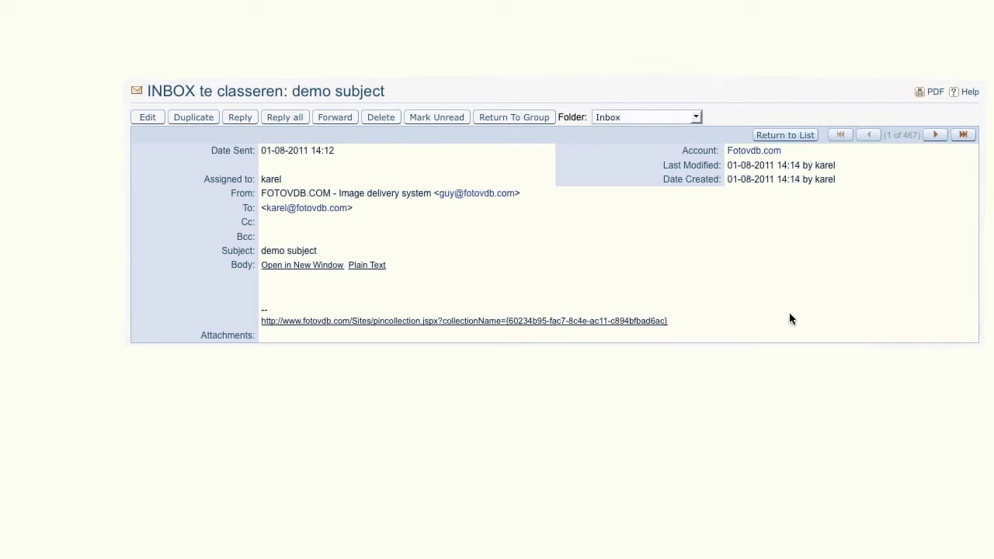
# - Open the collection URL from the e-mail, view the 20-item basket, and start Print to PDF
pyautogui.click(623, 325)
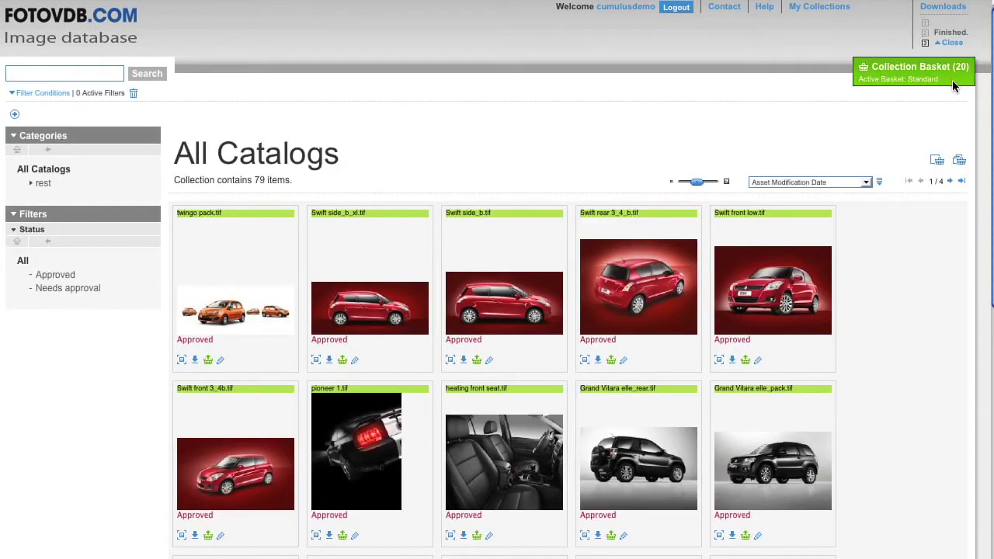
pyautogui.click(952, 80)
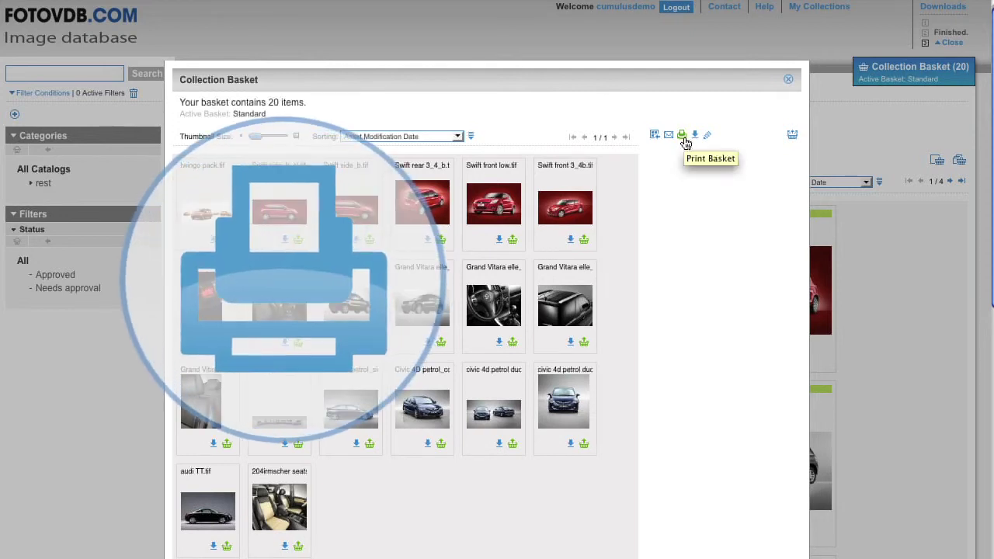
pyautogui.click(683, 139)
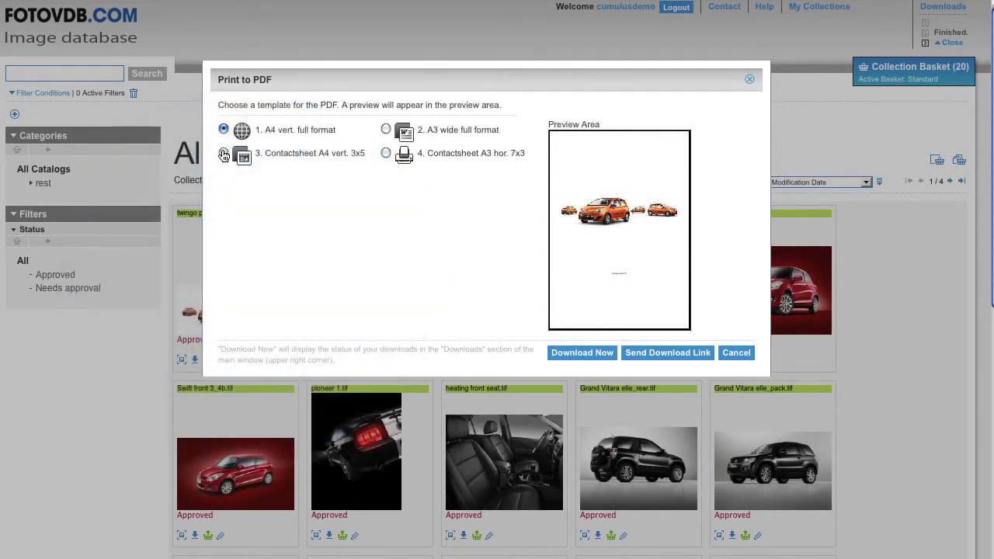
# - Preview the templates and select '4. Contactsheet A3 hor. 7x3' for the basket PDF
pyautogui.click(224, 155)
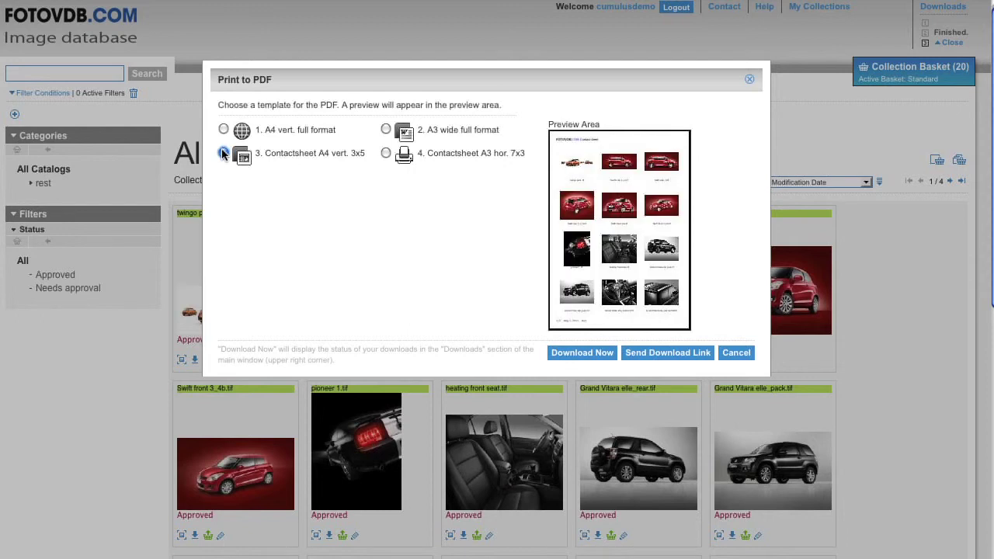
pyautogui.click(386, 130)
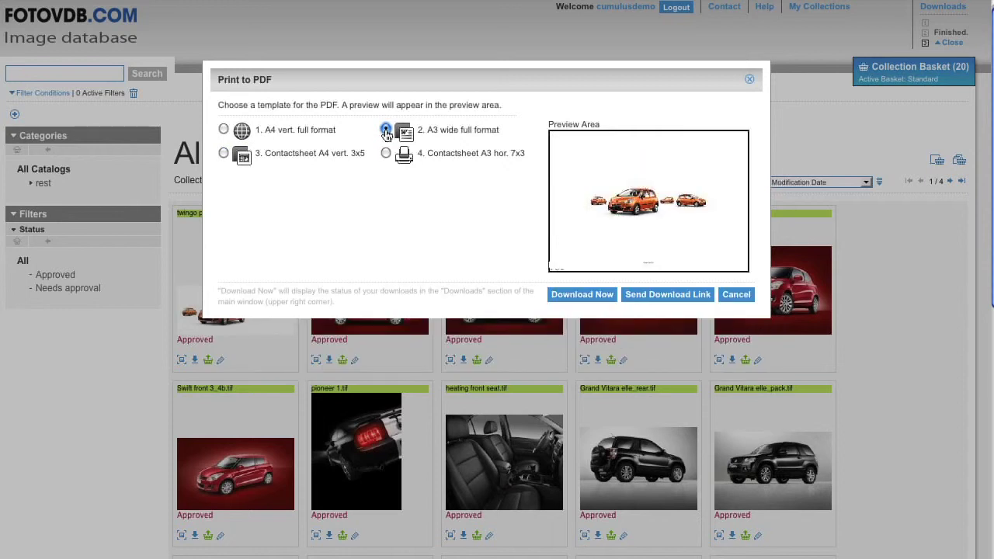
pyautogui.click(386, 153)
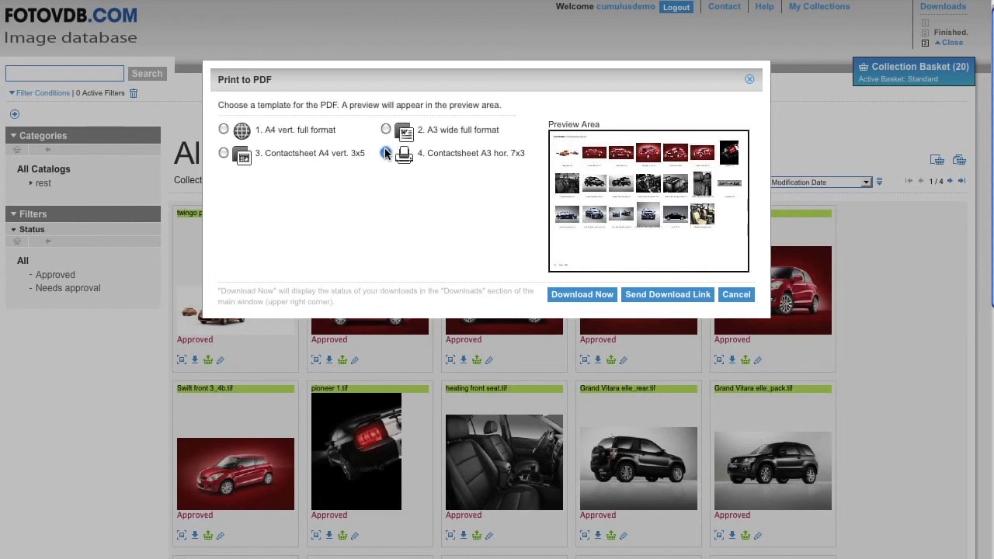